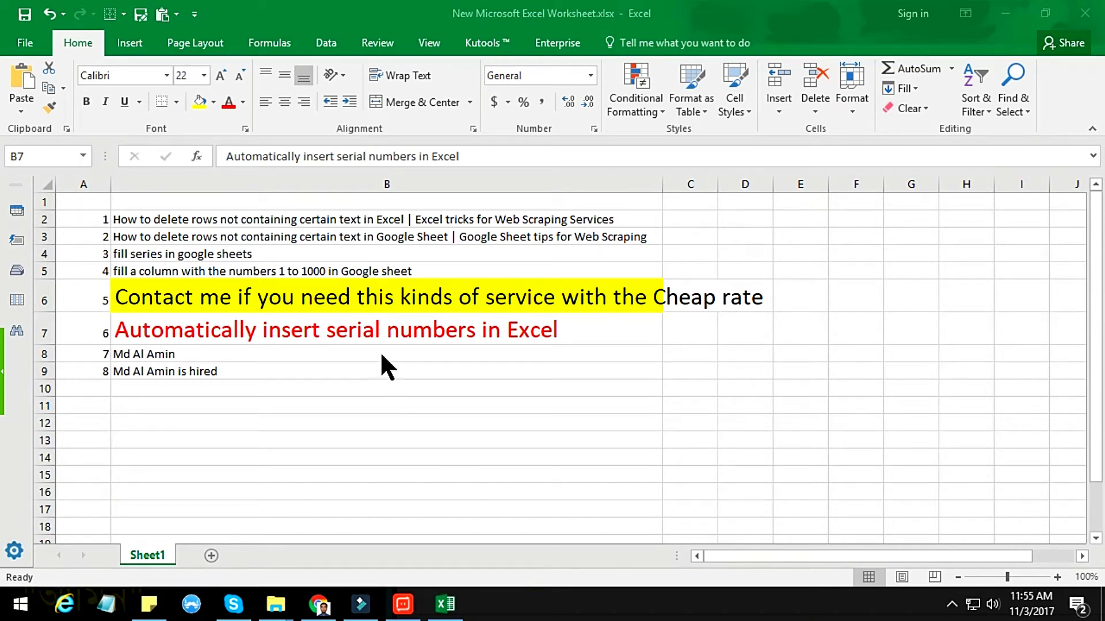
Enter a person's name in B10 and 'dfdsf' in B11, which column A numbers 9 and 10.
{"action": "left_click", "coordinate": [394, 337]}
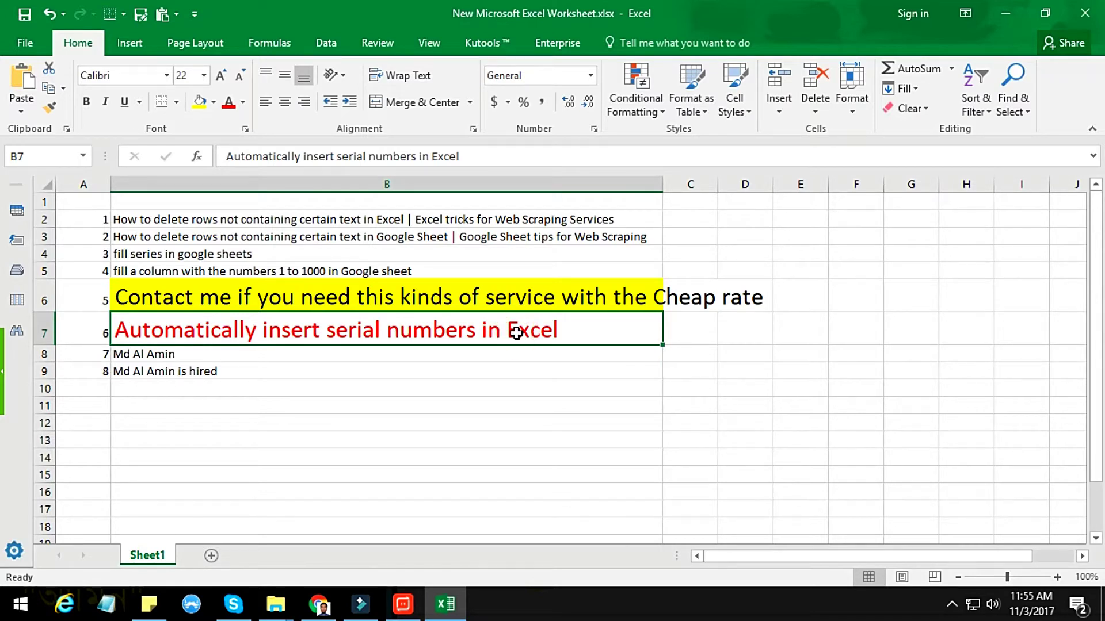
{"action": "left_click", "coordinate": [359, 390]}
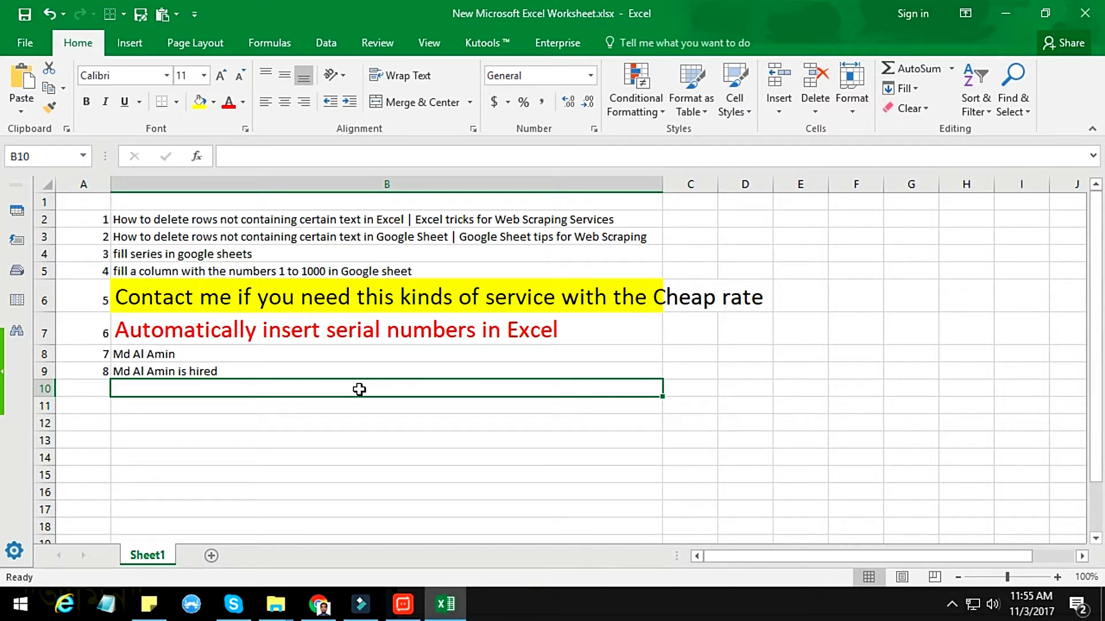
{"action": "type", "text": "Al Amin is hired"}
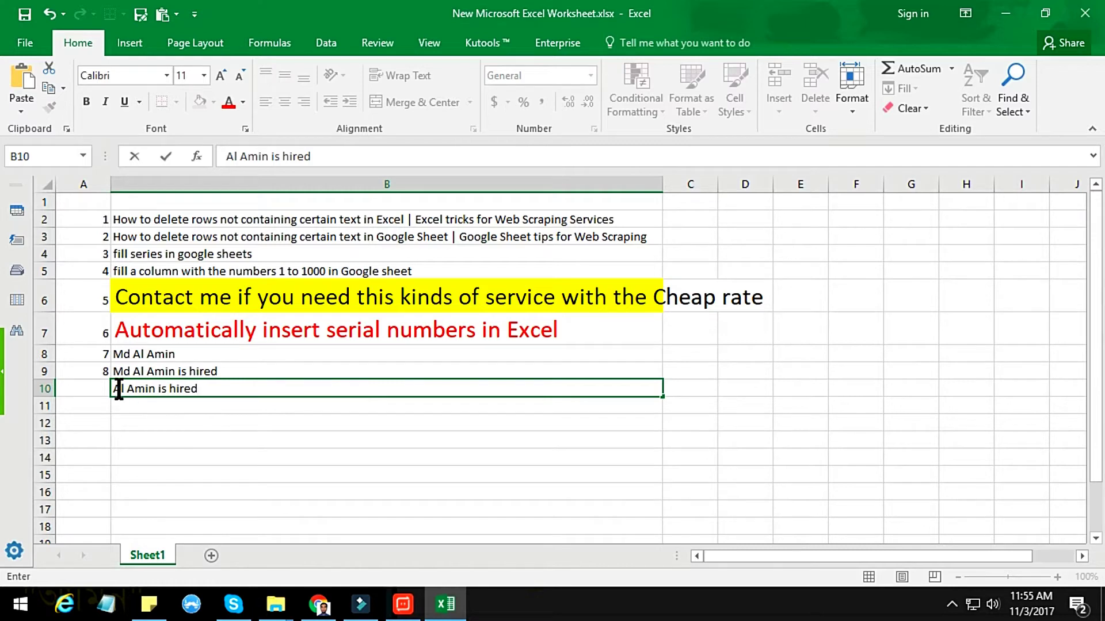
{"action": "key", "text": "Return"}
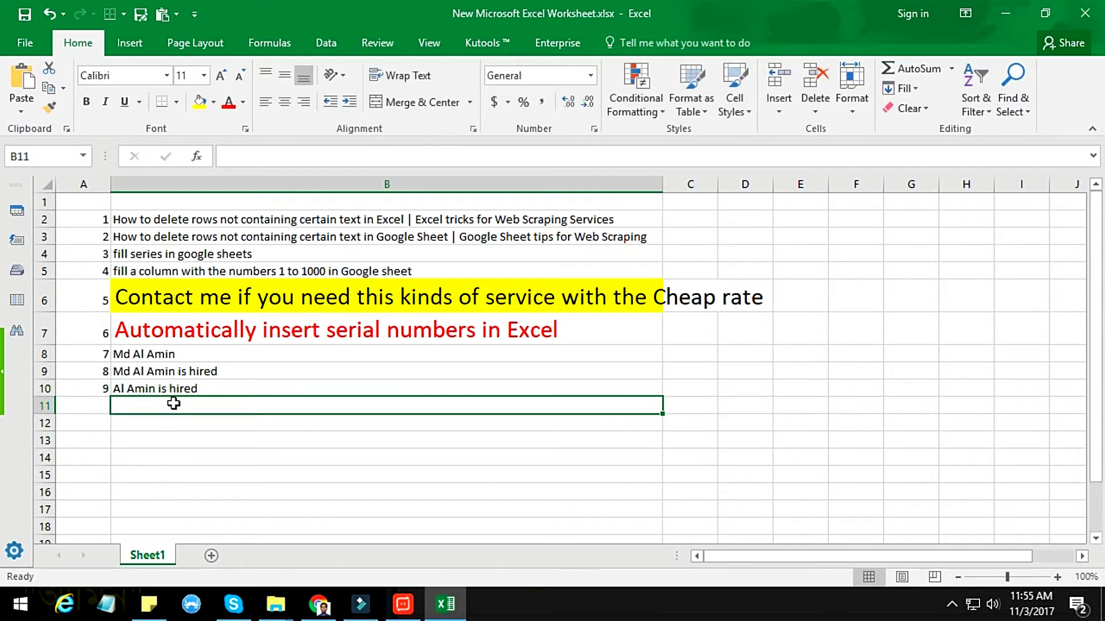
{"action": "type", "text": "dfdsf"}
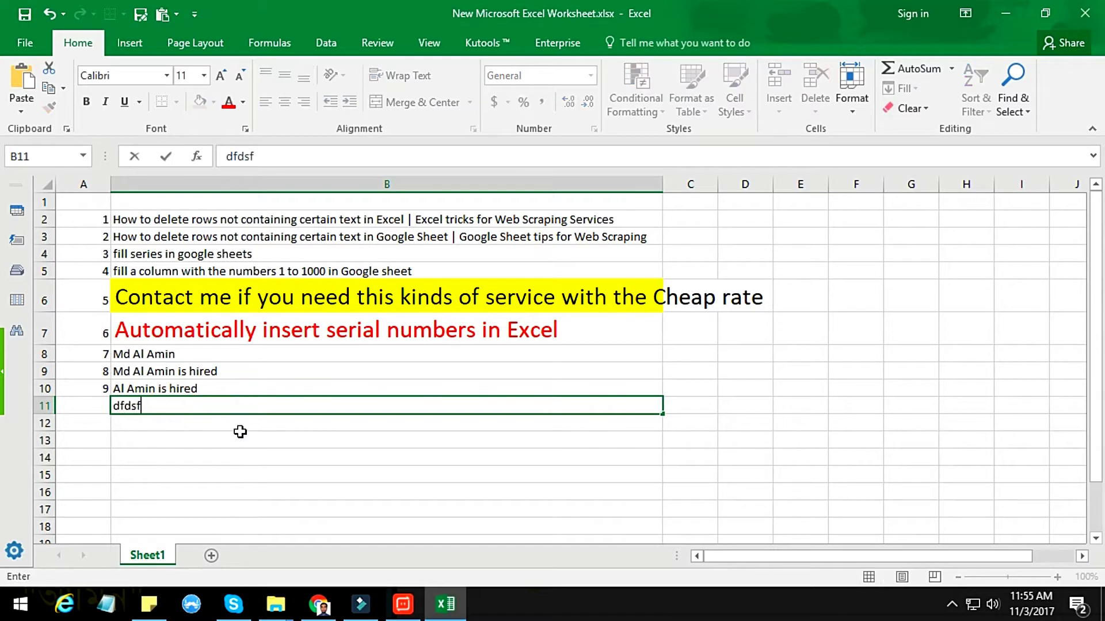
{"action": "left_click", "coordinate": [241, 424]}
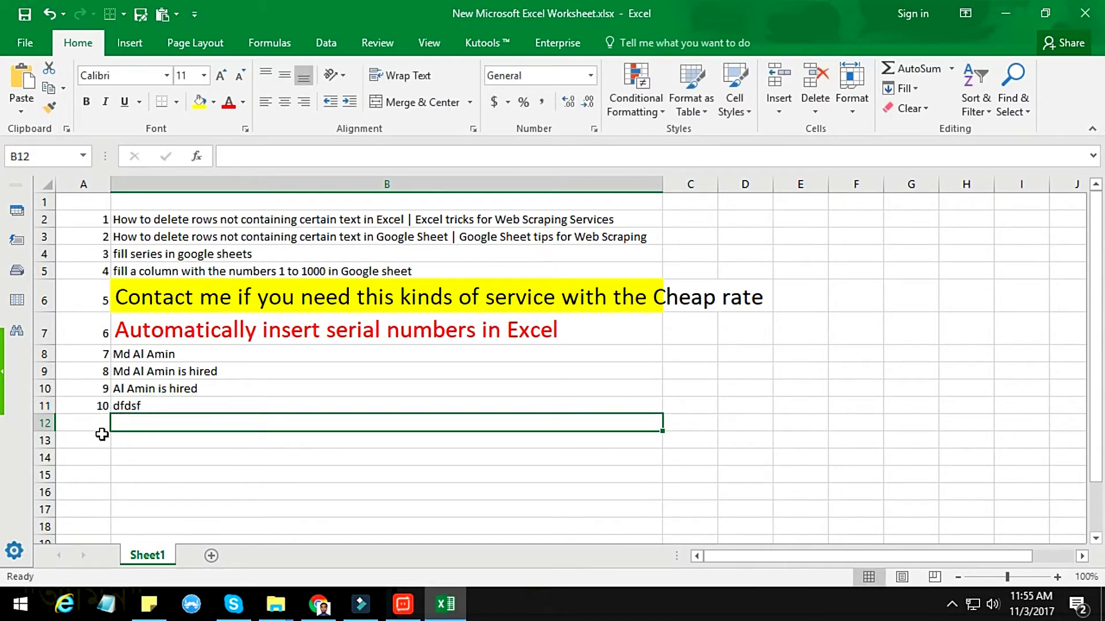
Enter 'sdfsdf' in B12 so it gets serial 11, then review the entries in B7, B10 and B6.
{"action": "left_click", "coordinate": [206, 426]}
{"action": "type", "text": "sdfsdf"}
{"action": "left_click", "coordinate": [215, 432]}
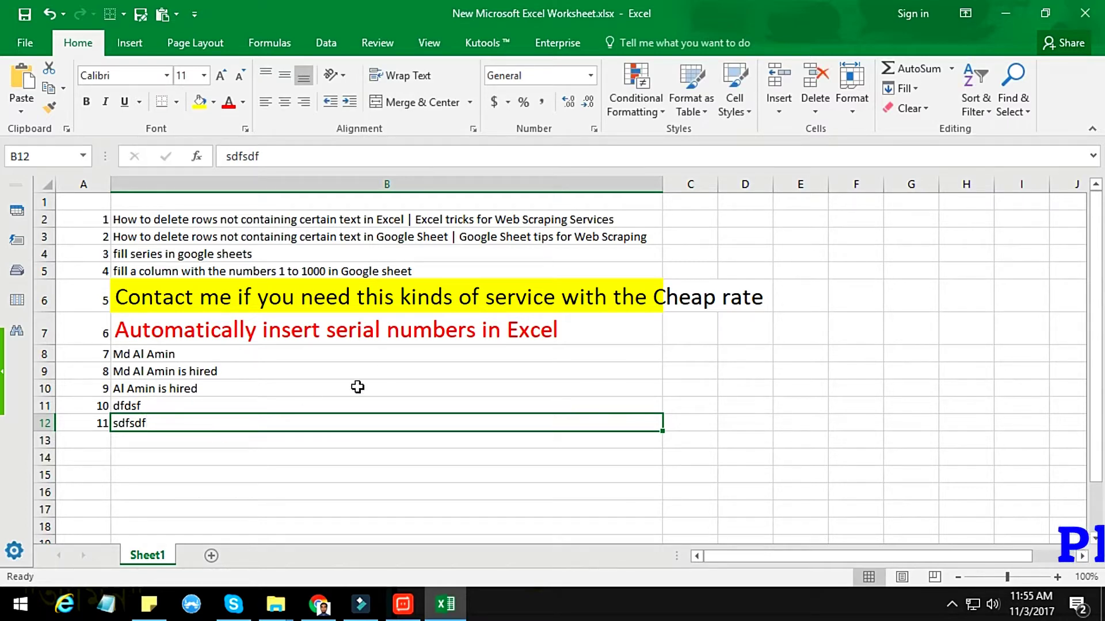
{"action": "left_click", "coordinate": [420, 331]}
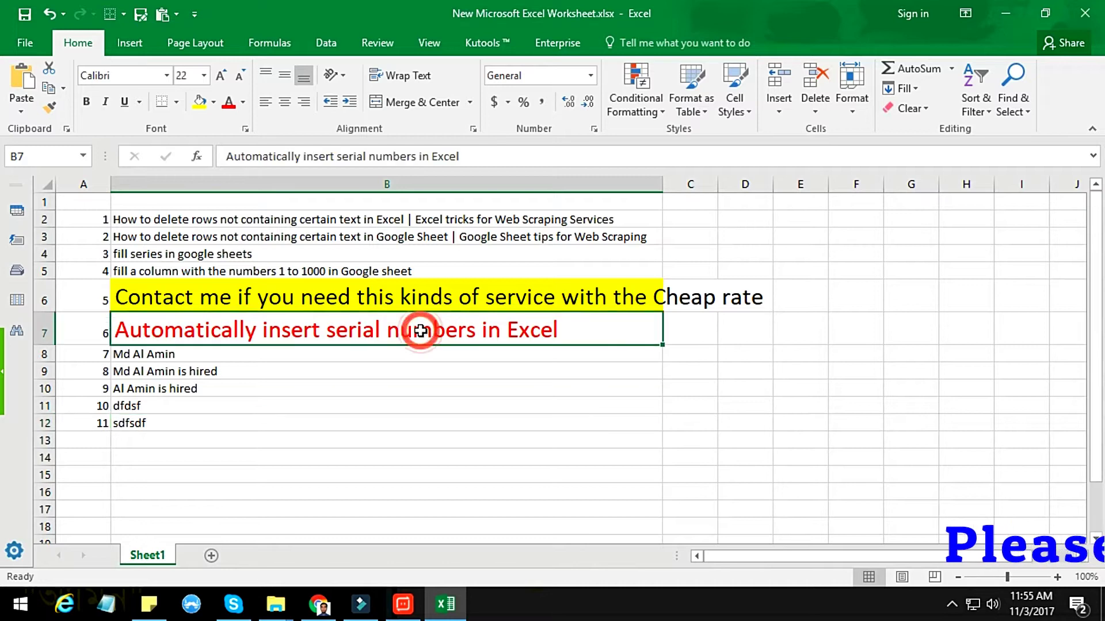
{"action": "left_click", "coordinate": [313, 388]}
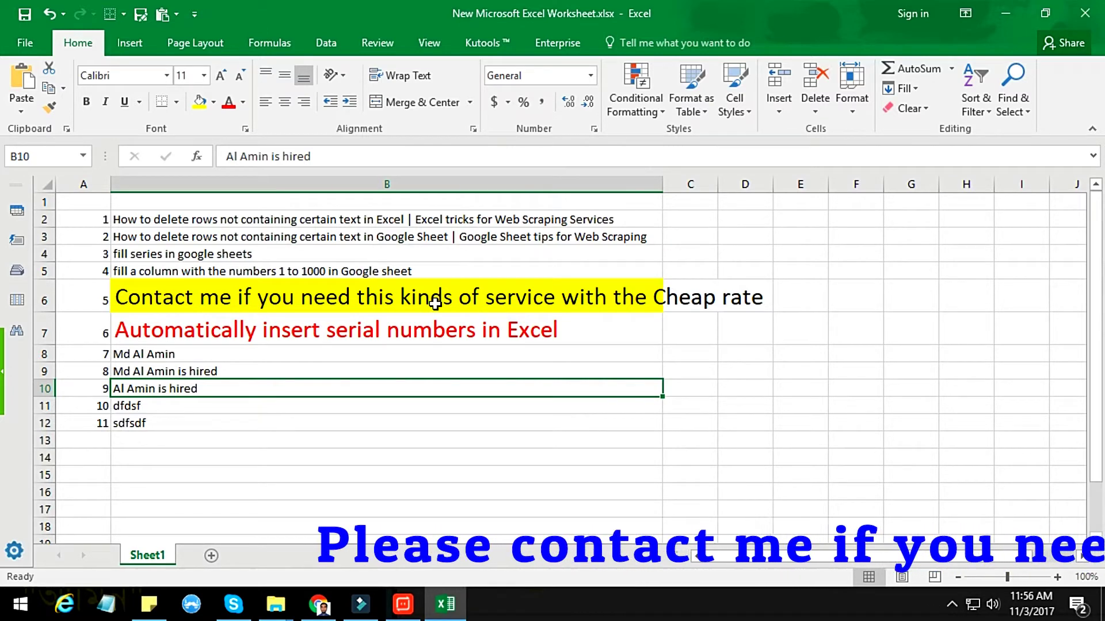
{"action": "left_click", "coordinate": [435, 304]}
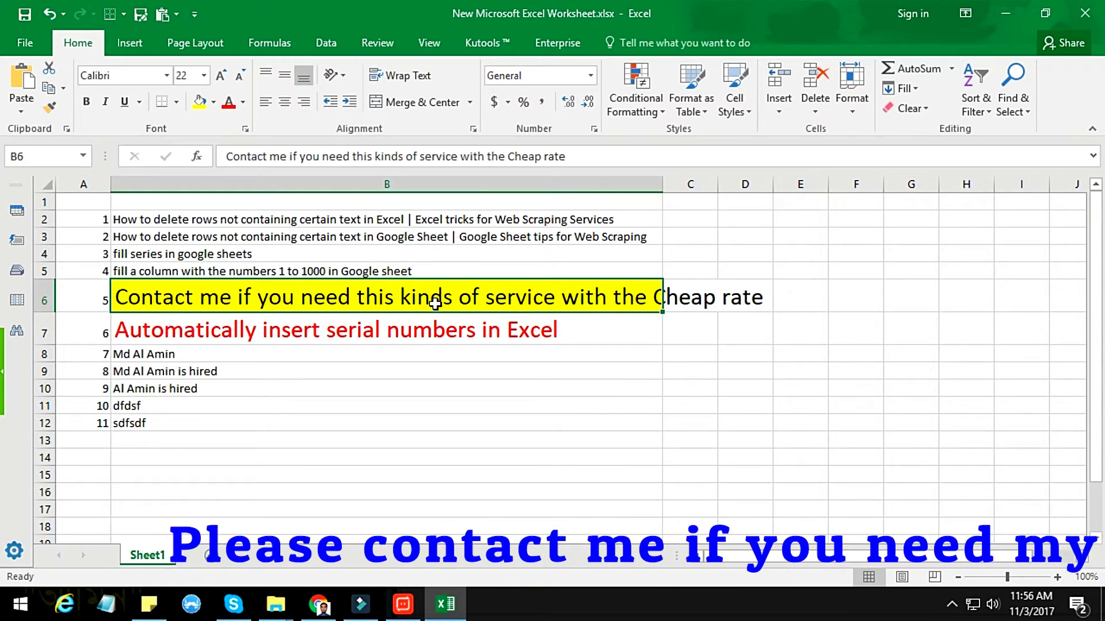
Clear every serial number from column A.
{"action": "left_click", "coordinate": [88, 183]}
{"action": "key", "text": "Delete"}
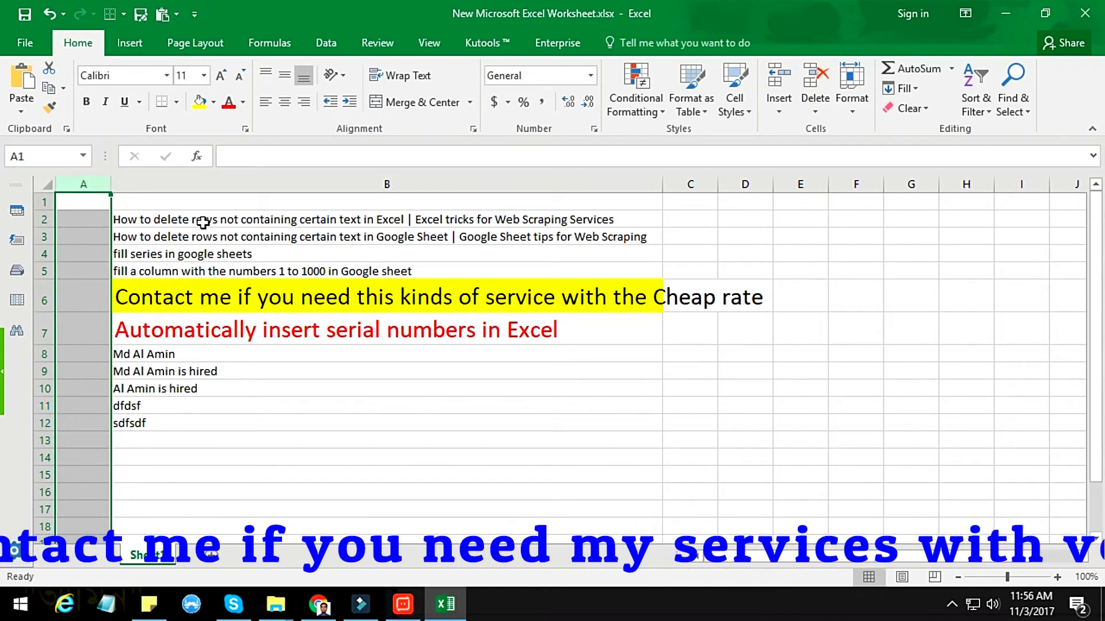
{"action": "left_click", "coordinate": [203, 222]}
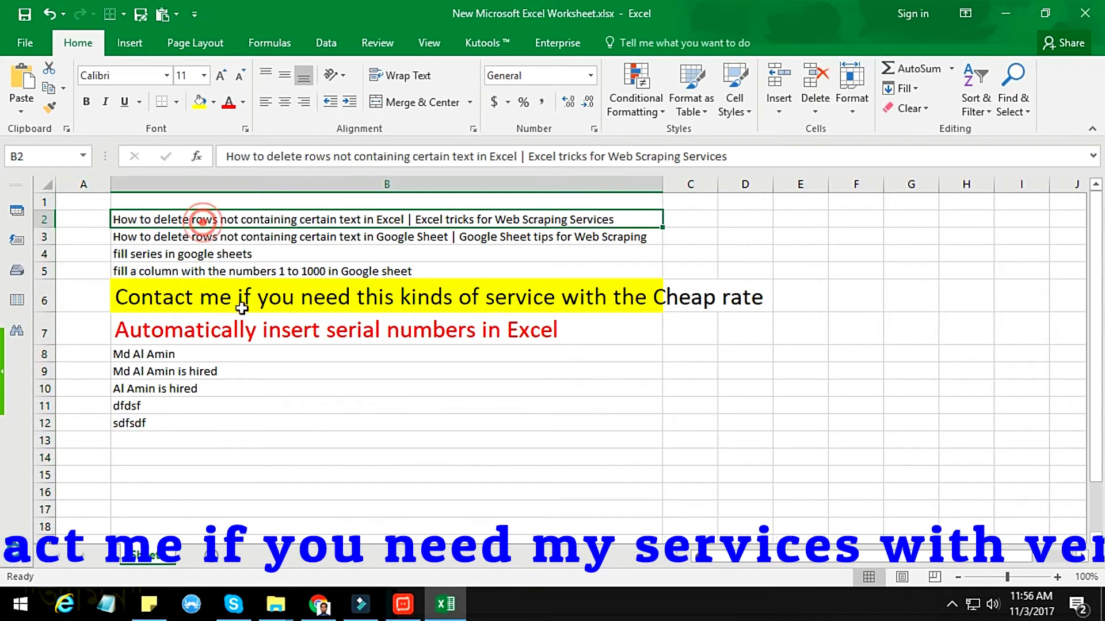
{"action": "left_click", "coordinate": [409, 232]}
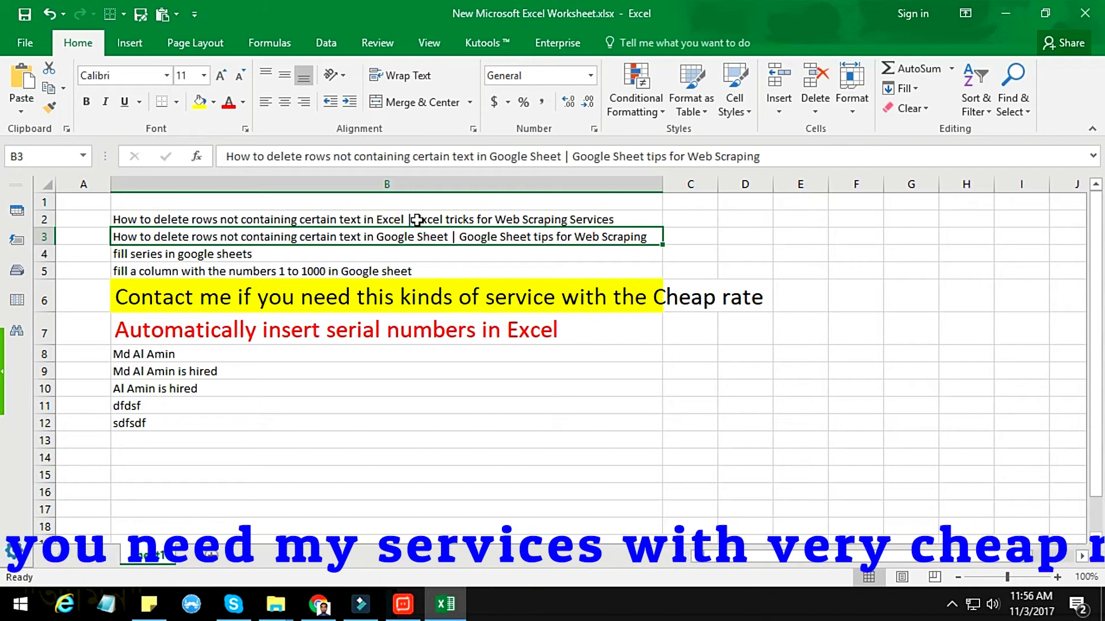
{"action": "left_click", "coordinate": [413, 218]}
Enter 1 in A2 as the first serial number.
{"action": "left_click", "coordinate": [99, 220]}
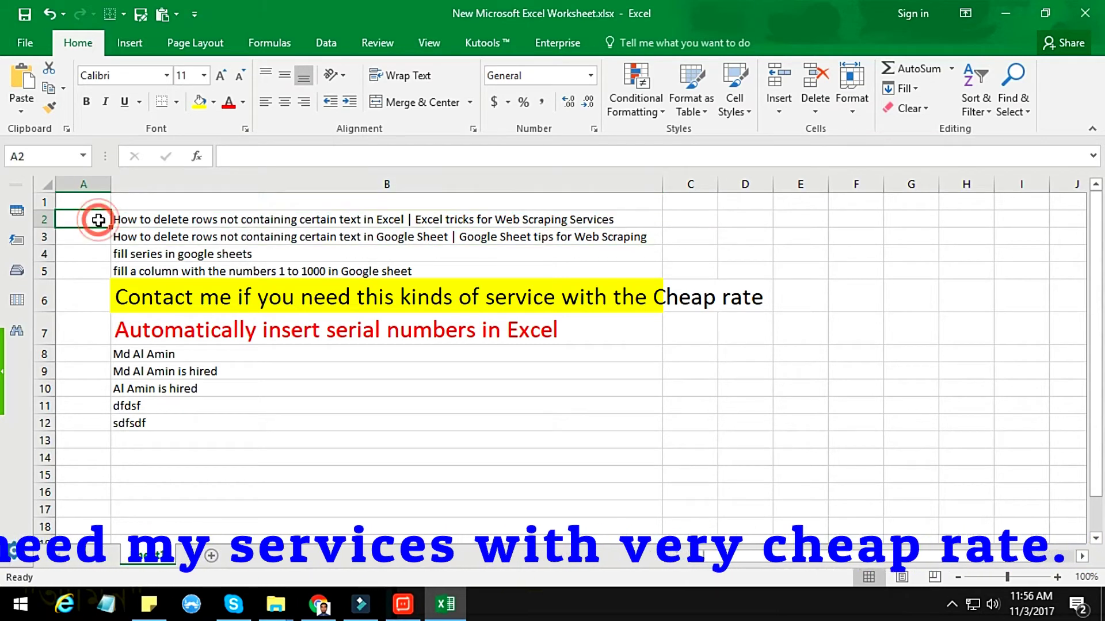
{"action": "type", "text": "1"}
{"action": "key", "text": "Return"}
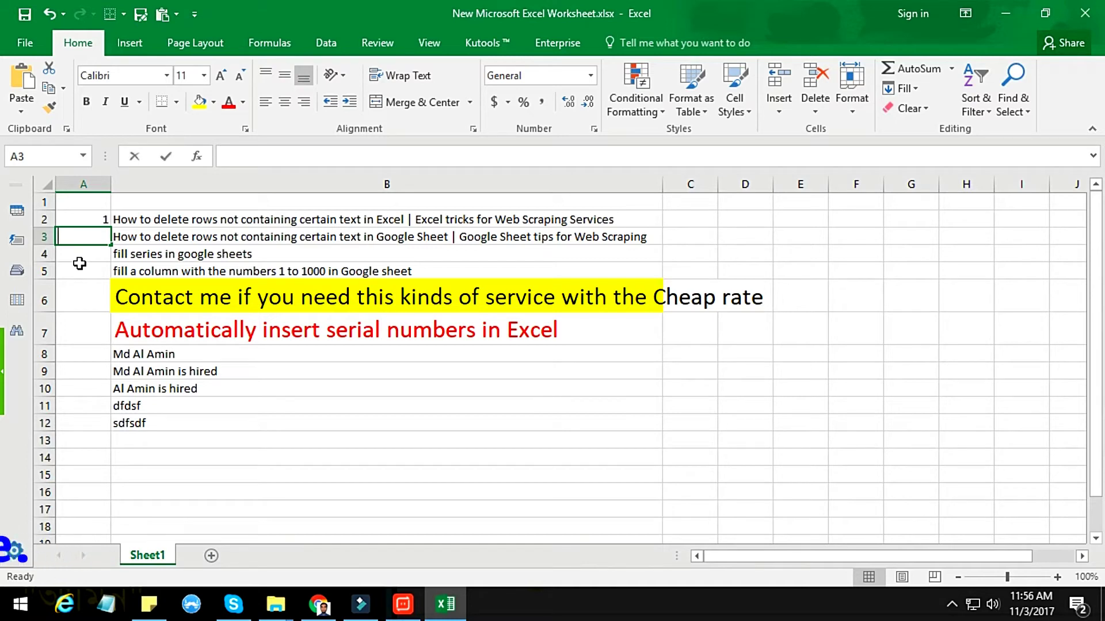
Enter =IF(ISBLANK(B3),"",A2+1) in A3 so it shows serial number 2.
{"action": "type", "text": "=IF"}
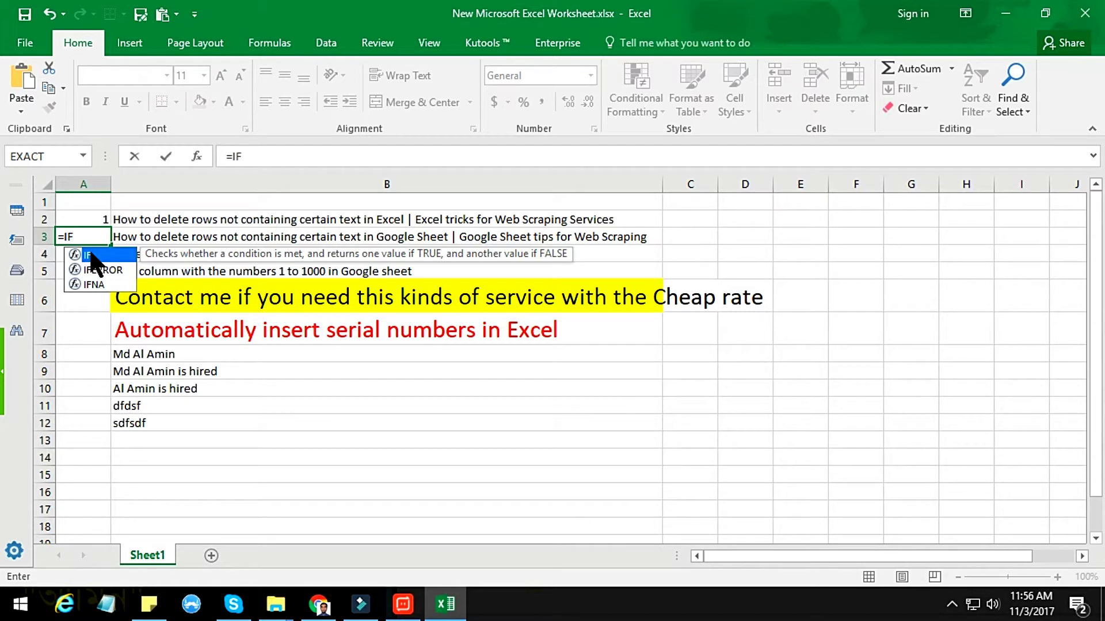
{"action": "type", "text": "(I"}
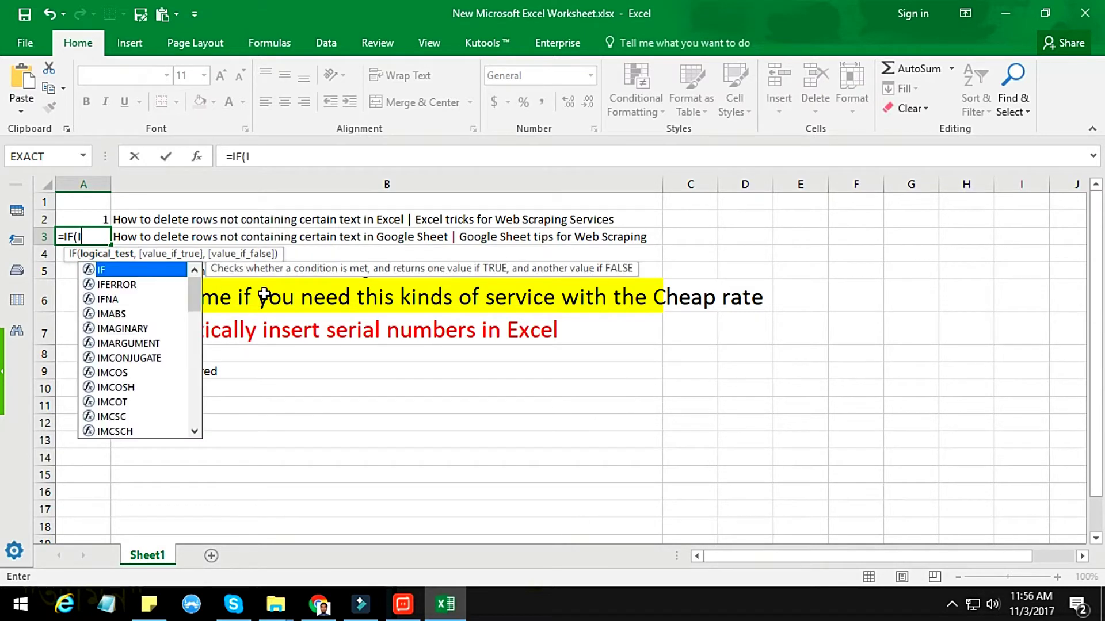
{"action": "type", "text": "Sblank"}
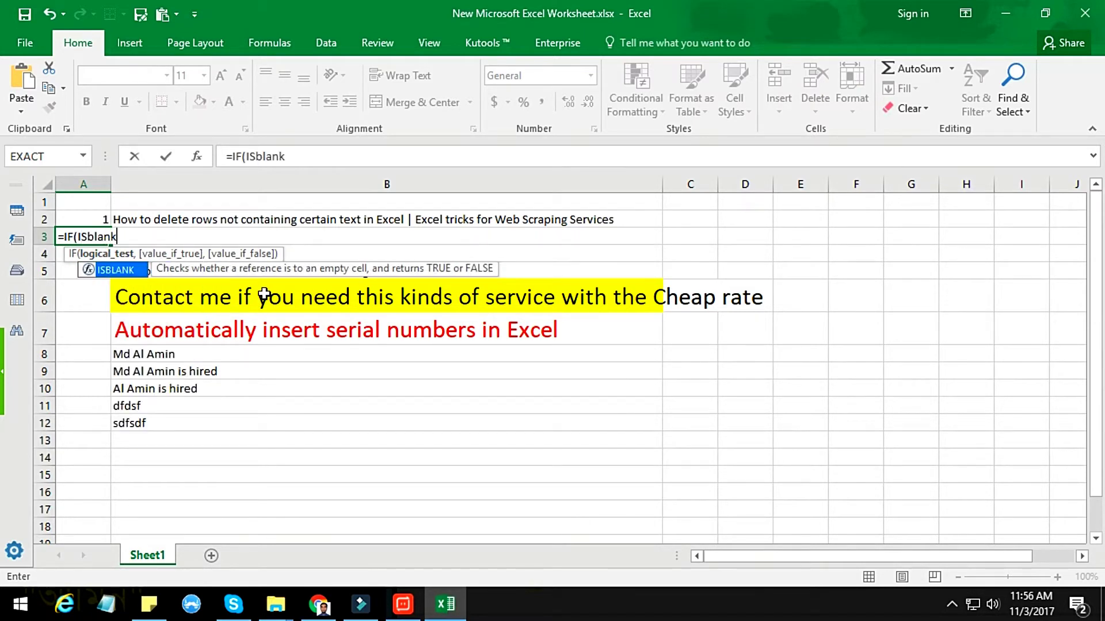
{"action": "double_click", "coordinate": [117, 269]}
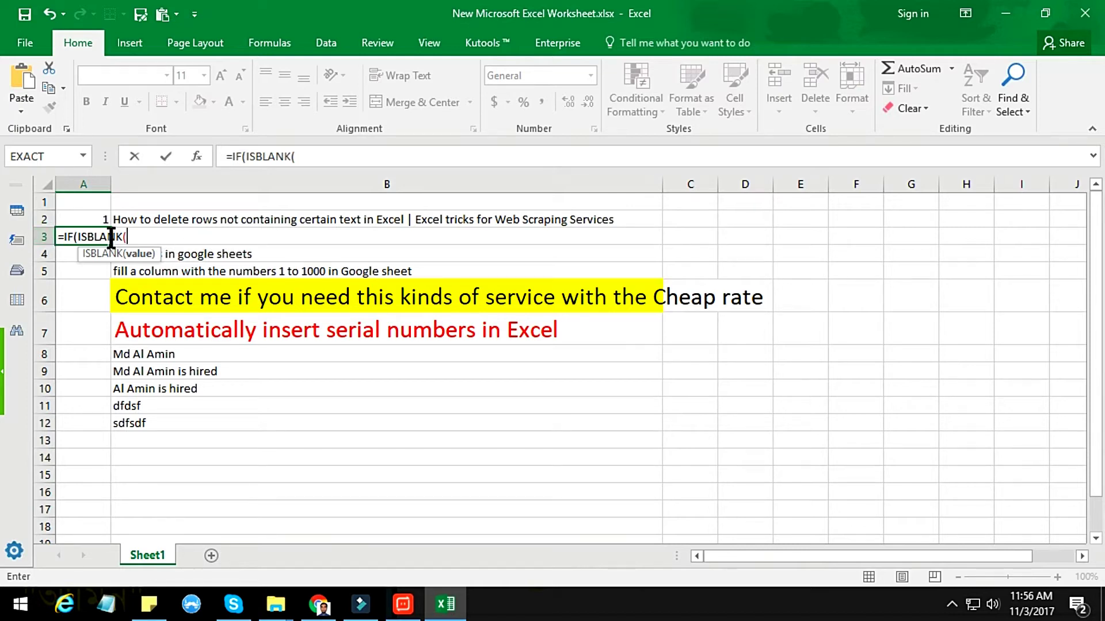
{"action": "left_click", "coordinate": [284, 242]}
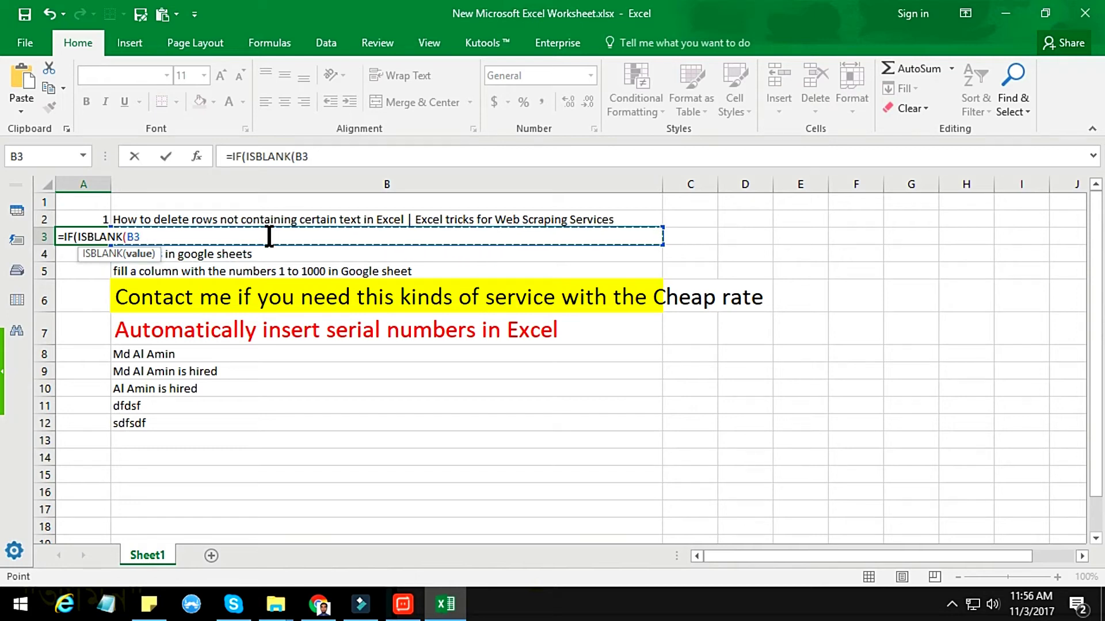
{"action": "type", "text": ")"}
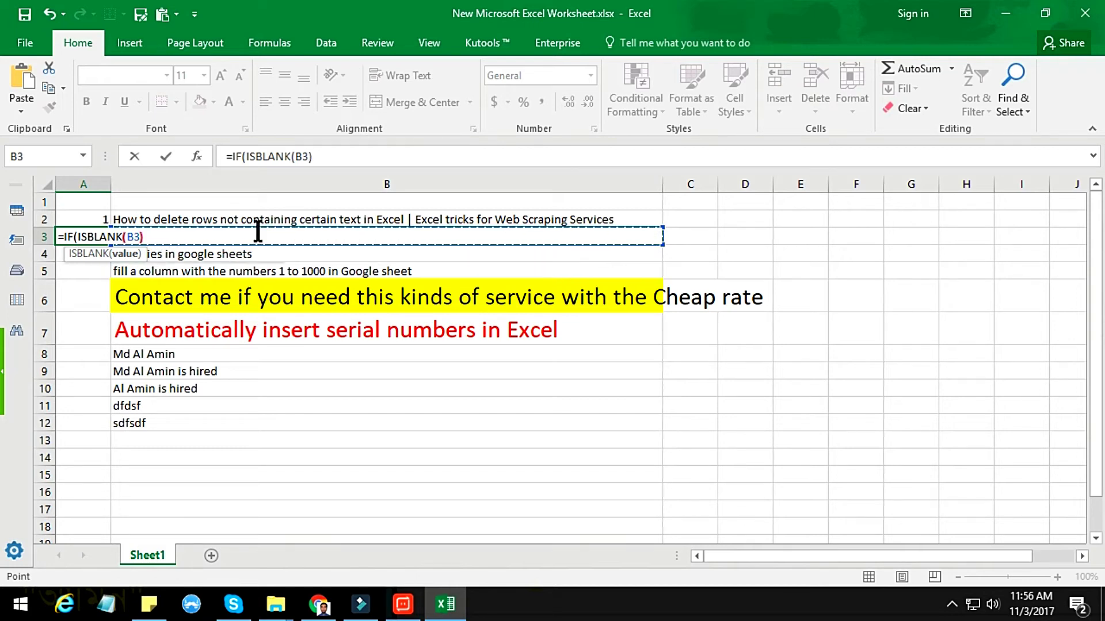
{"action": "type", "text": ","}
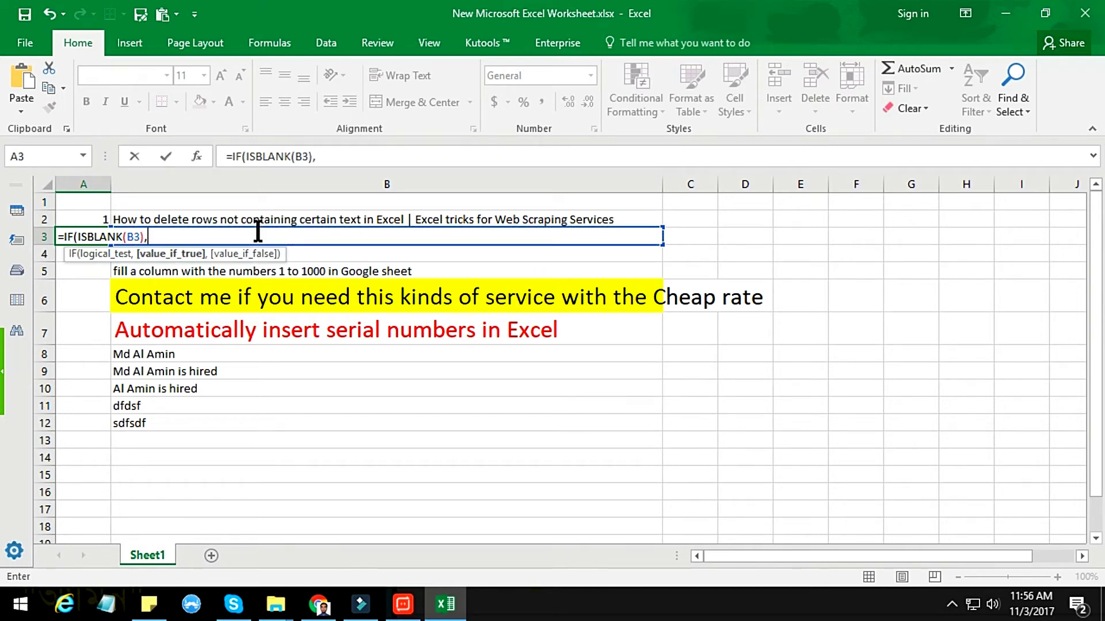
{"action": "type", "text": "\"\","}
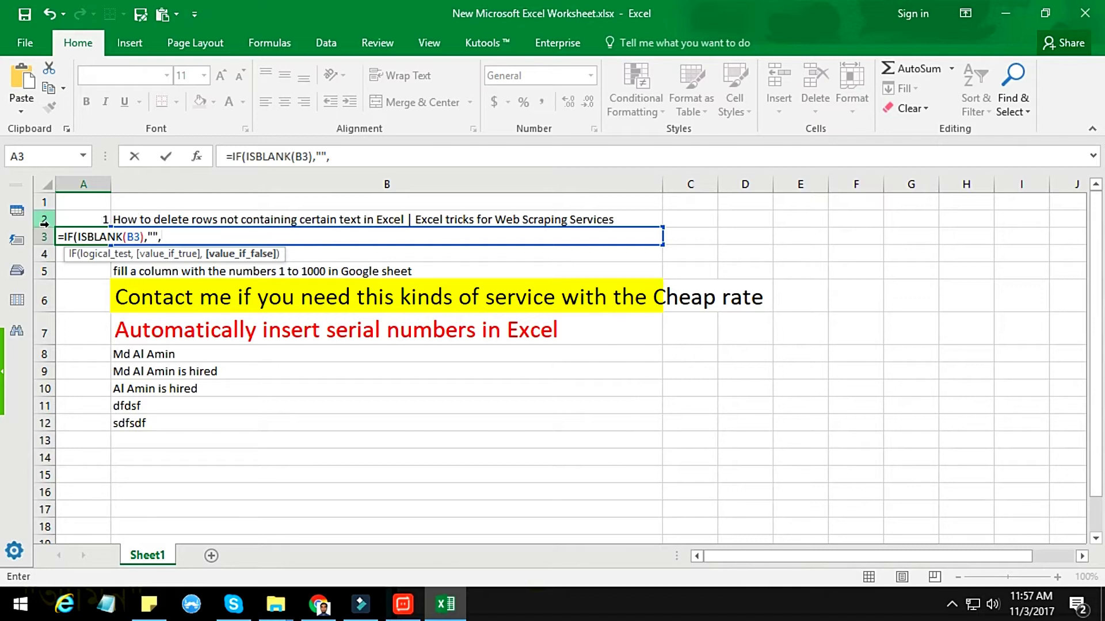
{"action": "left_click", "coordinate": [95, 219]}
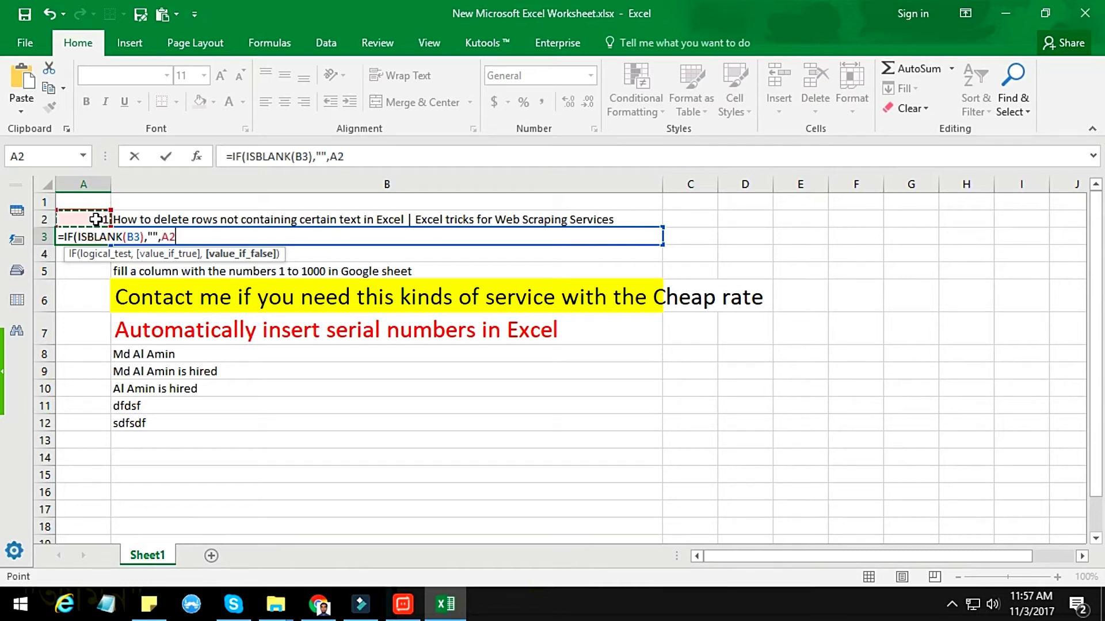
{"action": "type", "text": "+1"}
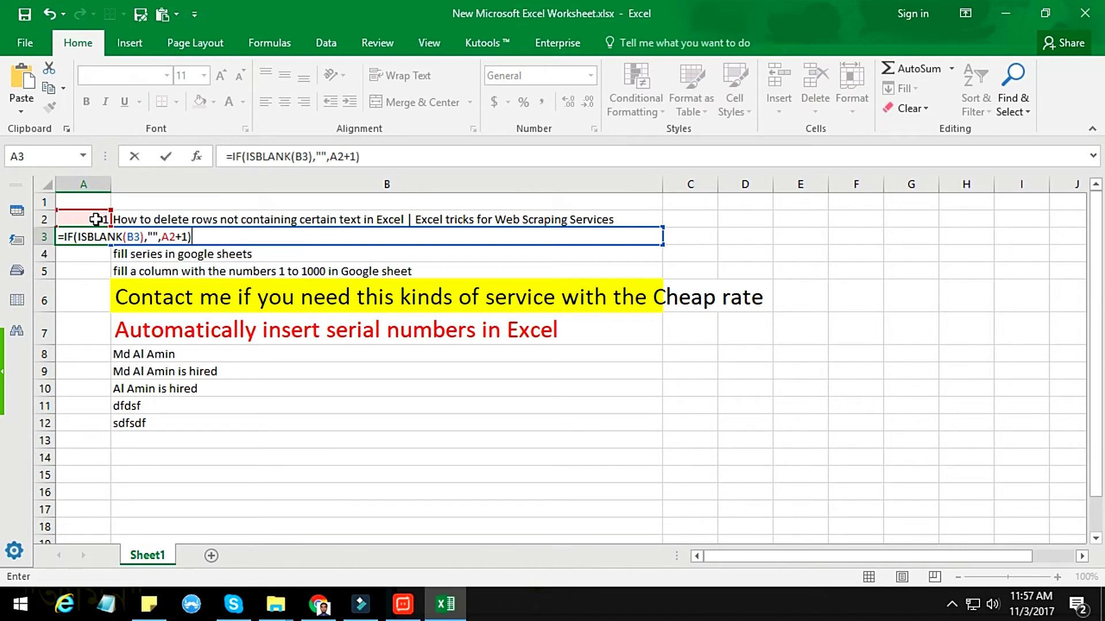
{"action": "key", "text": "Return"}
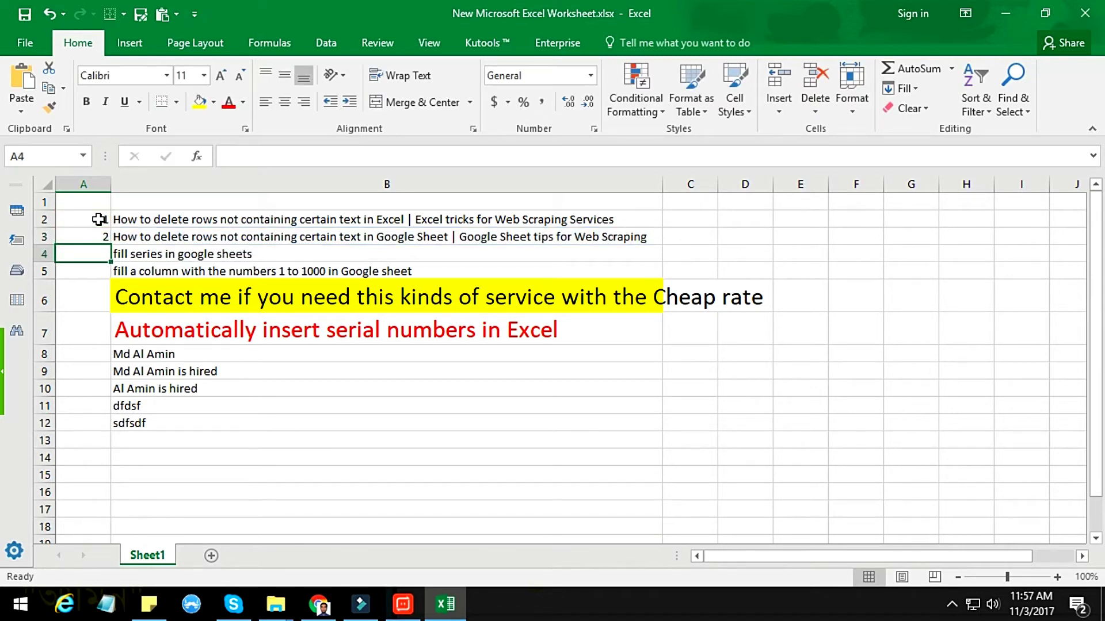
Fill the A3 formula down column A to row 220, then return to the top of the sheet.
{"action": "left_click", "coordinate": [102, 237]}
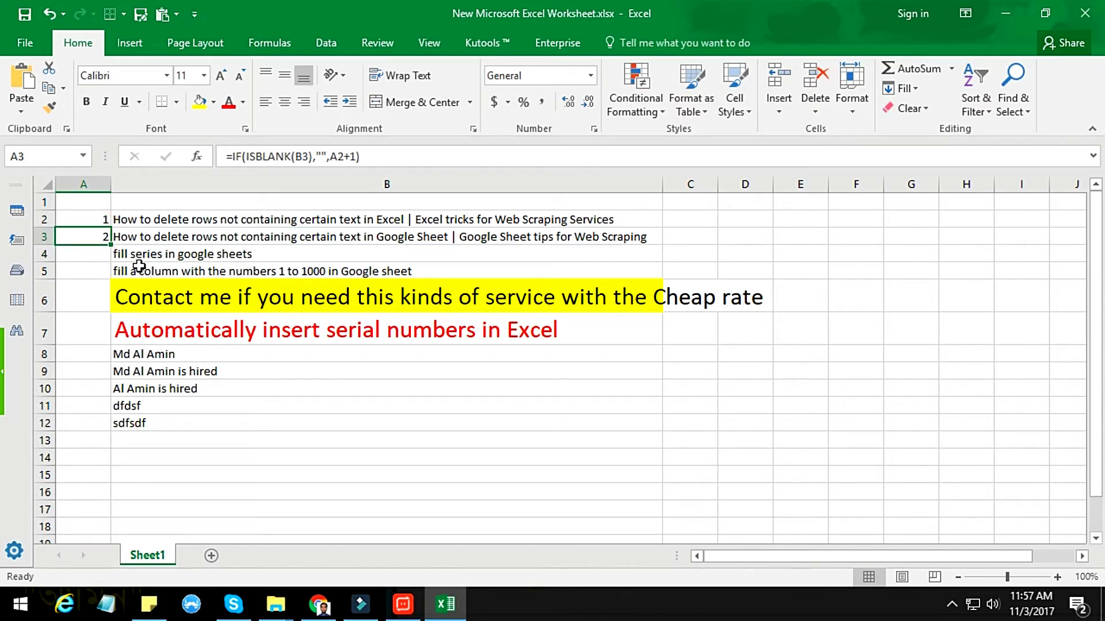
{"action": "mouse_move", "coordinate": [109, 245]}
{"action": "left_mouse_down"}
{"action": "mouse_move", "coordinate": [108, 571]}
{"action": "mouse_move", "coordinate": [98, 331]}
{"action": "mouse_move", "coordinate": [111, 224]}
{"action": "mouse_move", "coordinate": [113, 245]}
{"action": "left_mouse_up"}
{"action": "left_click", "coordinate": [152, 237]}
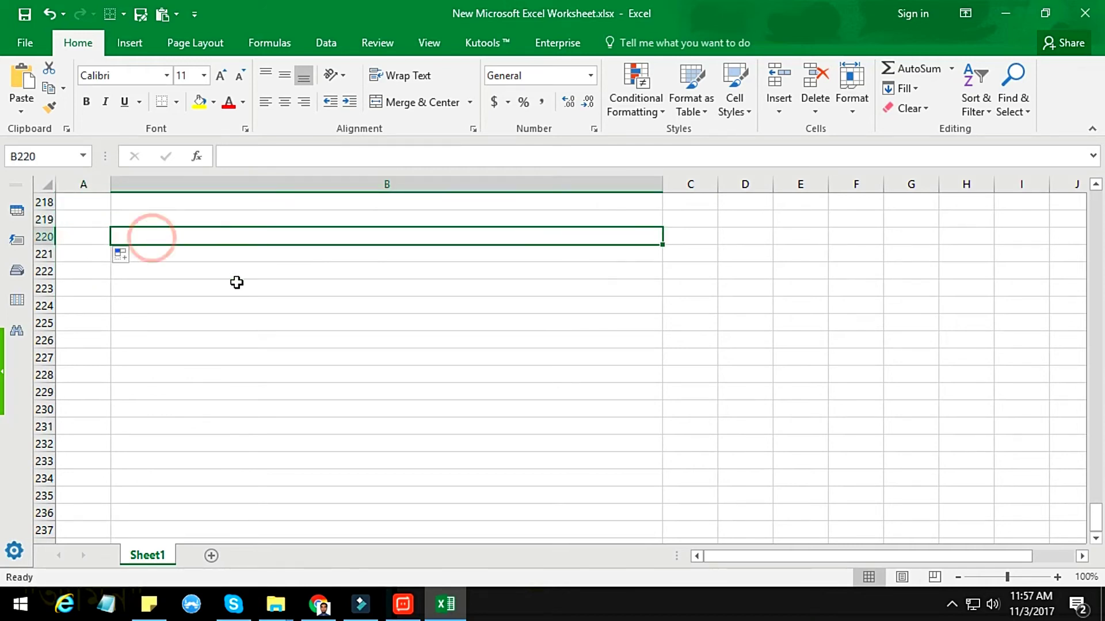
{"action": "key", "text": "ctrl+Home"}
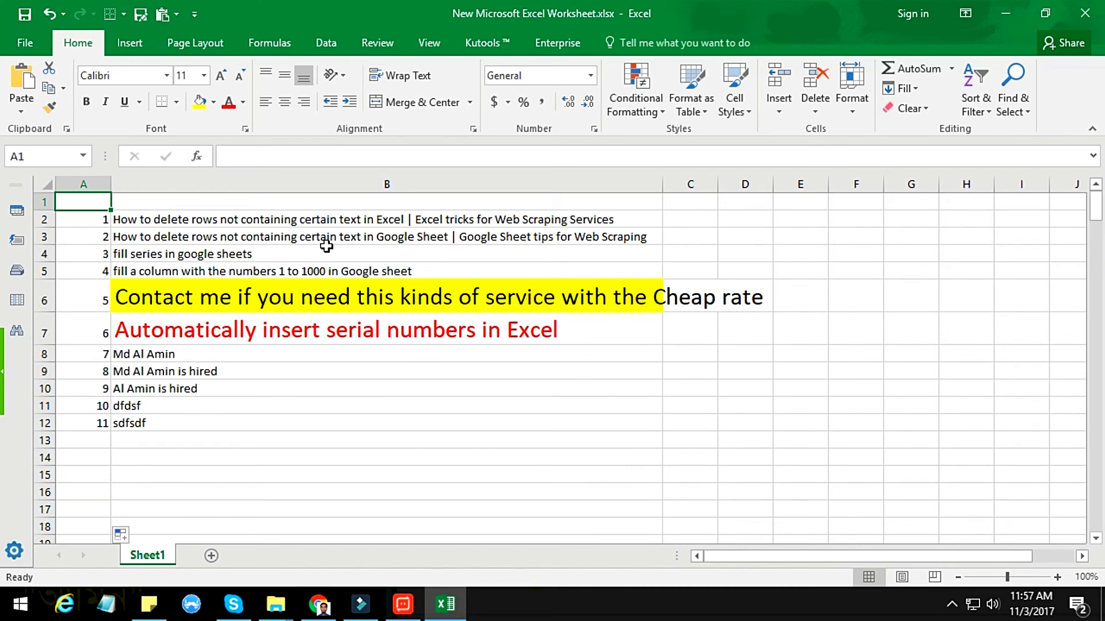
Add 'Thanks for watching' in B13 so it gets serial 12.
{"action": "left_click", "coordinate": [361, 219]}
{"action": "scroll", "coordinate": [360, 271], "scroll_direction": "down", "scroll_amount": 2}
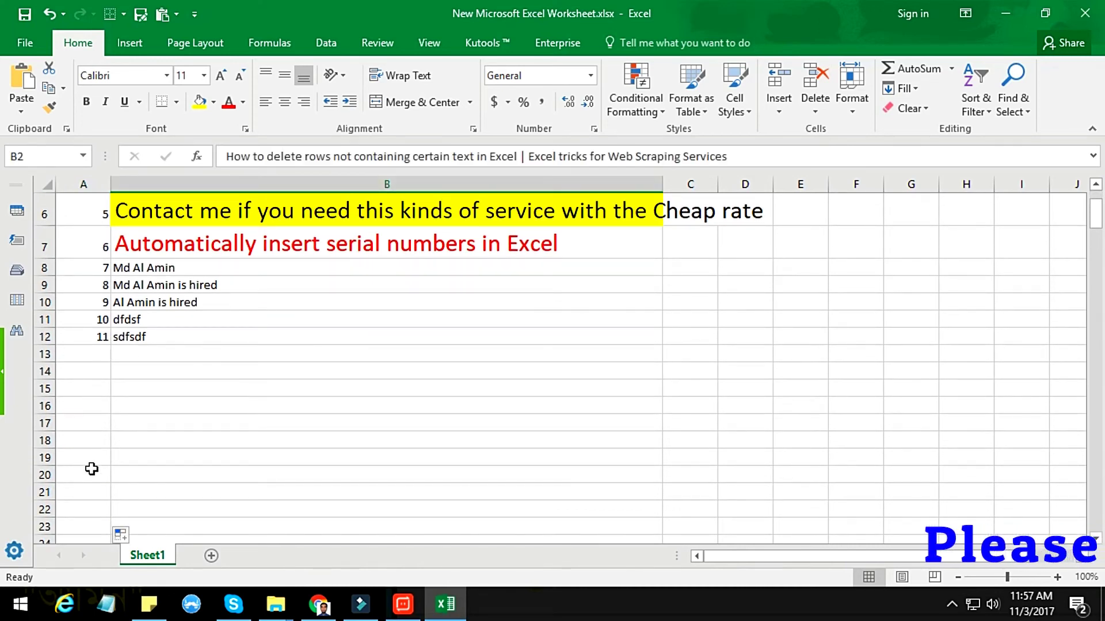
{"action": "left_click", "coordinate": [320, 352]}
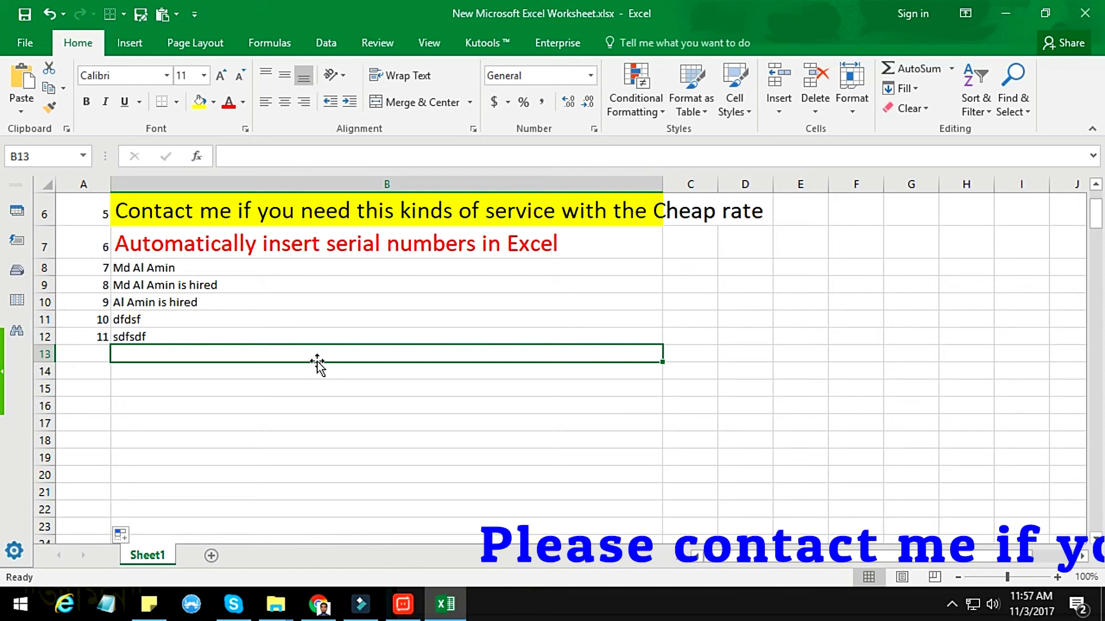
{"action": "type", "text": "Thank"}
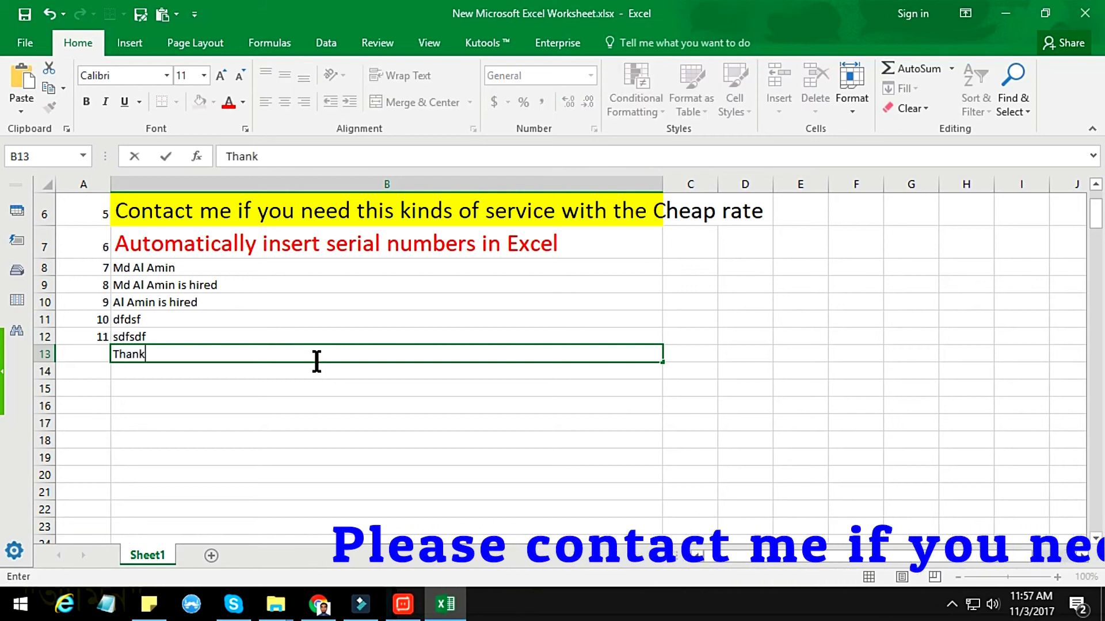
{"action": "type", "text": "s for "}
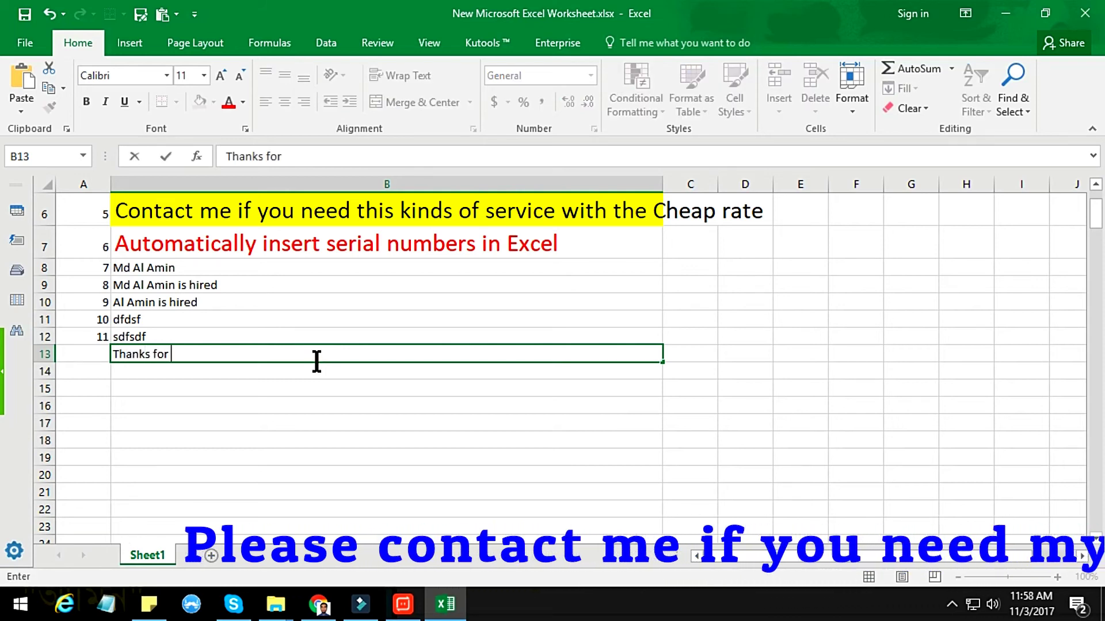
{"action": "type", "text": "watching"}
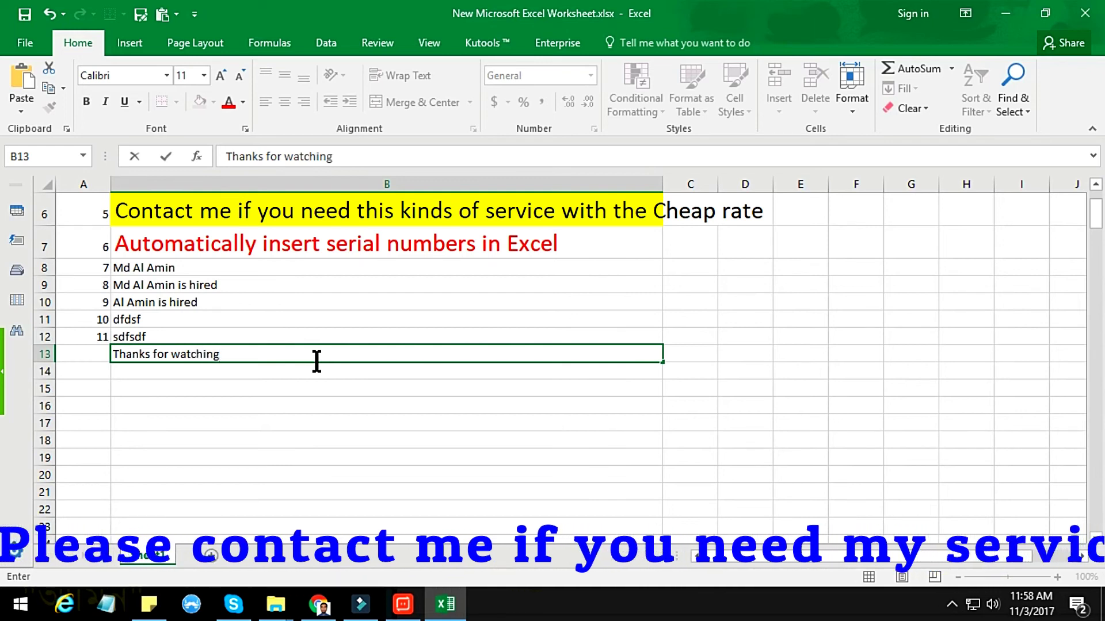
{"action": "key", "text": "ctrl+Return"}
{"action": "key", "text": "Return"}
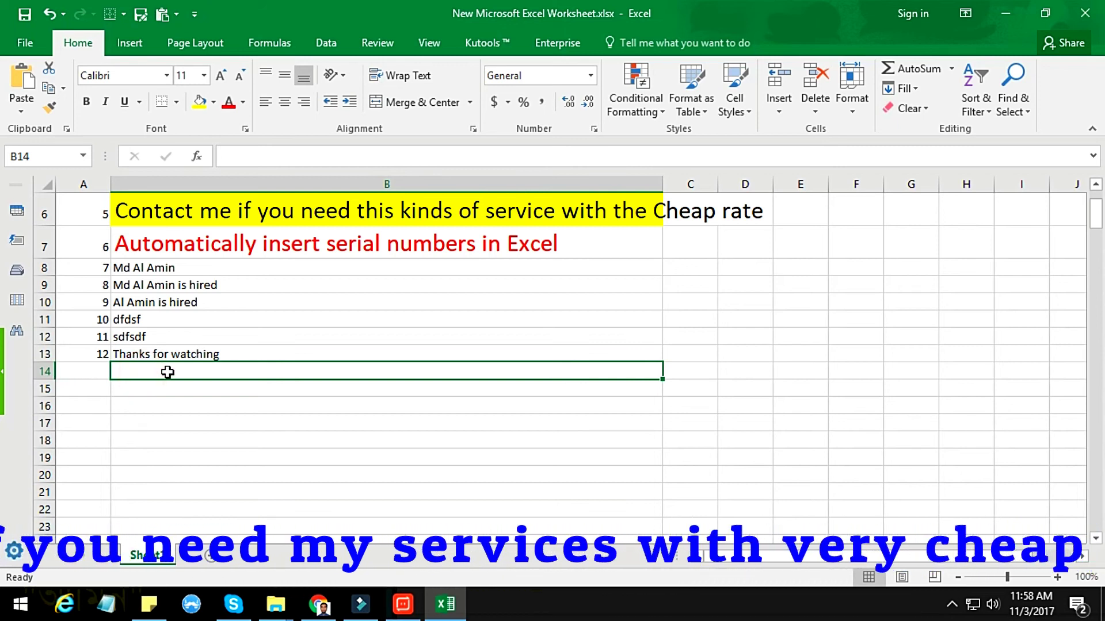
Add 'Please subscribe my channel' and 'asdfsf' in B14 and B15, numbered 13 and 14.
{"action": "type", "text": "Pl"}
{"action": "type", "text": "subs"}
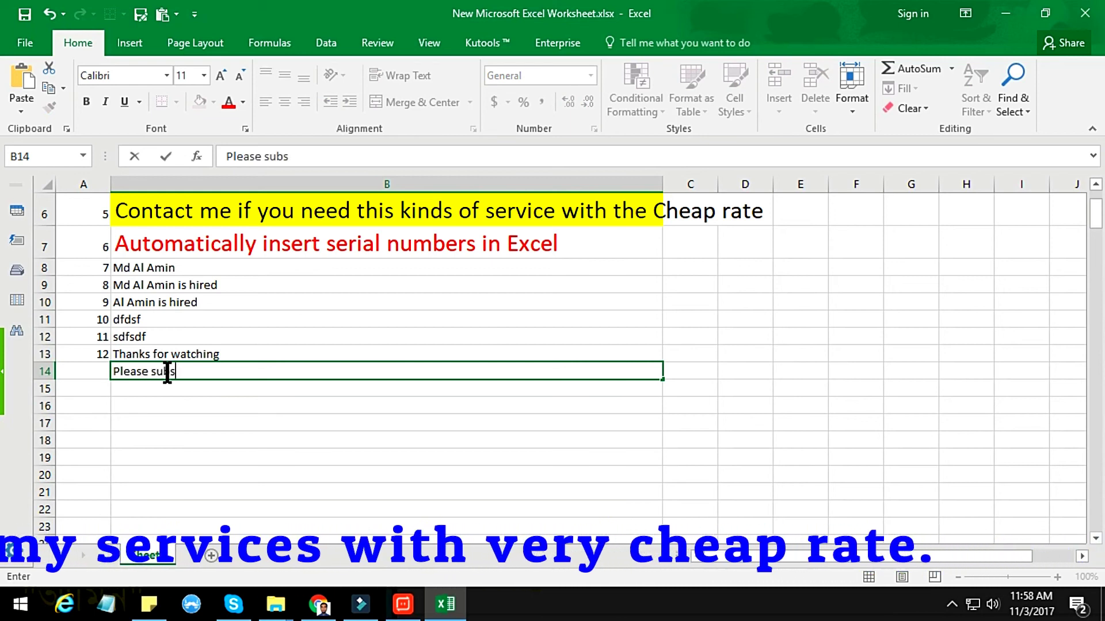
{"action": "type", "text": "cribe "}
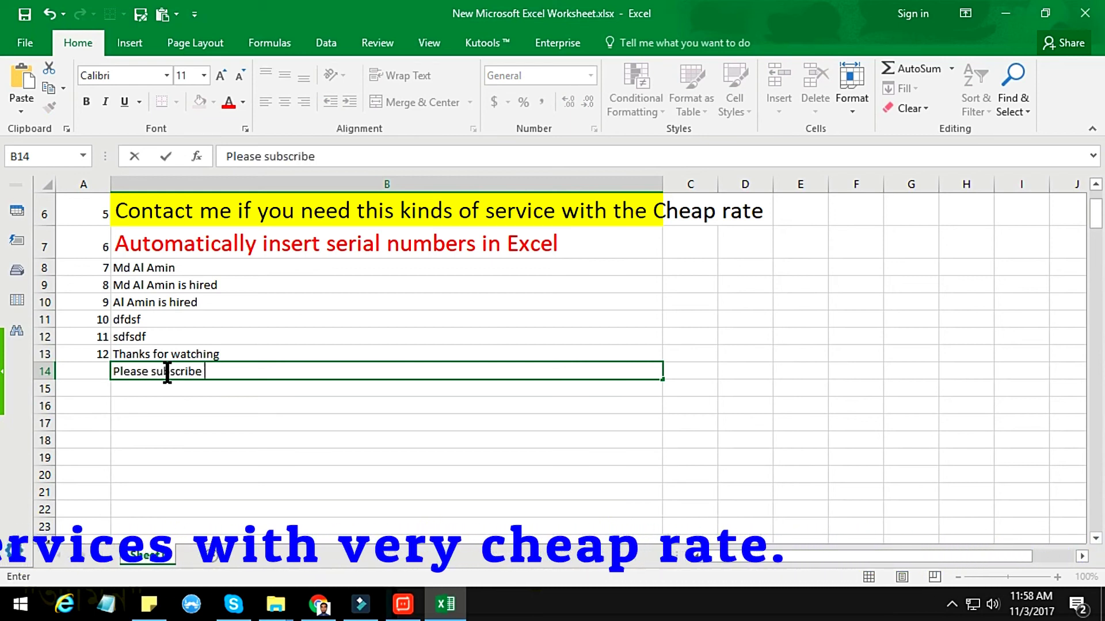
{"action": "type", "text": "my channel"}
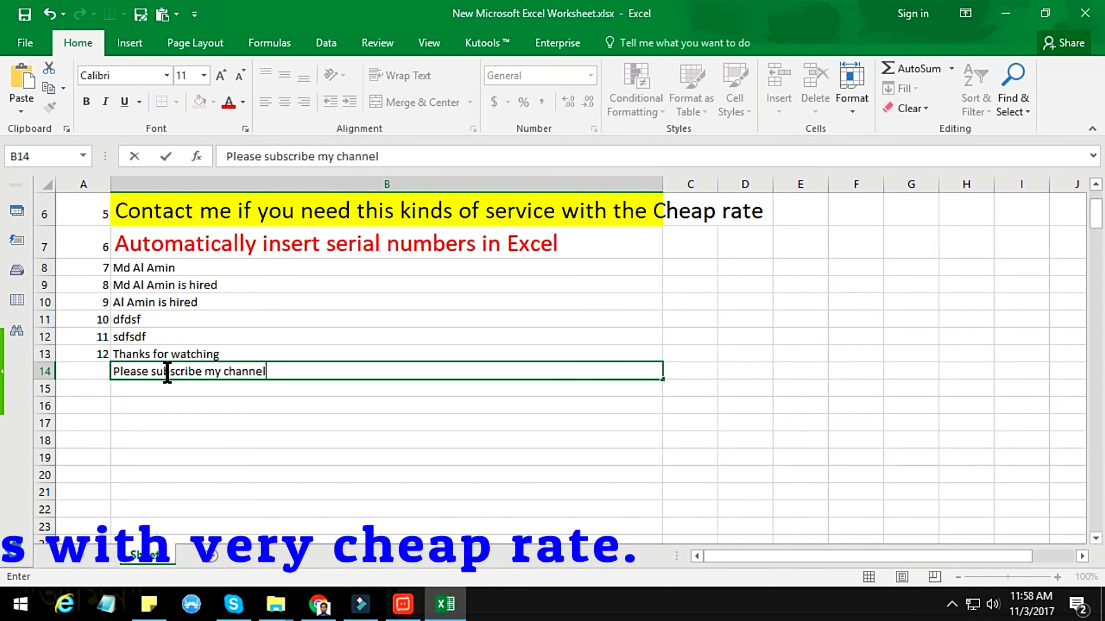
{"action": "key", "text": "Return"}
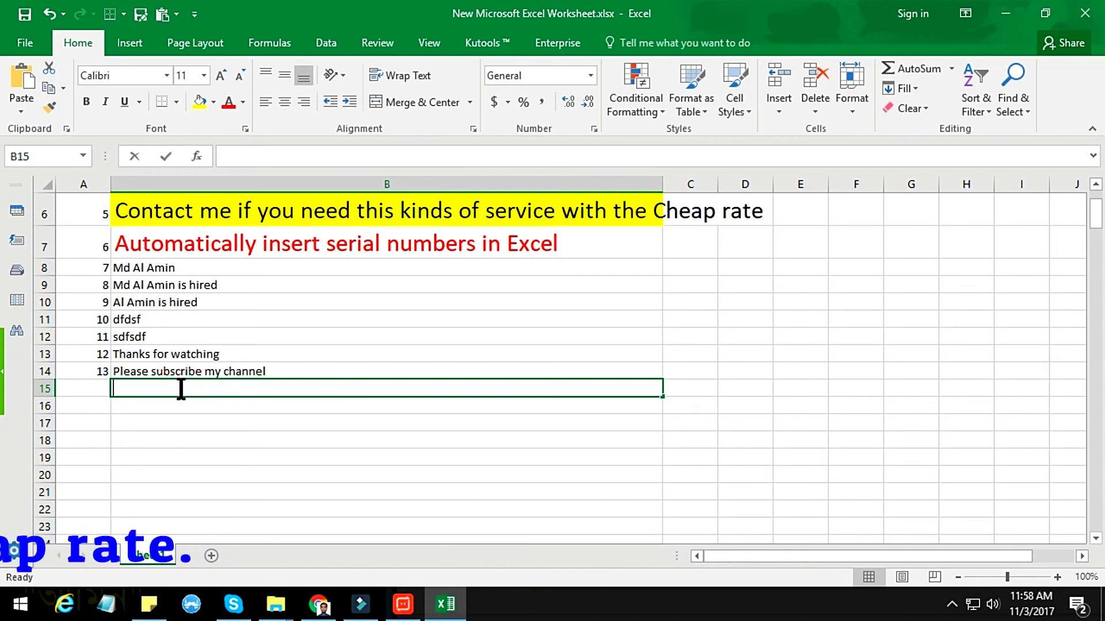
{"action": "type", "text": "asdfsf"}
{"action": "key", "text": "Return"}
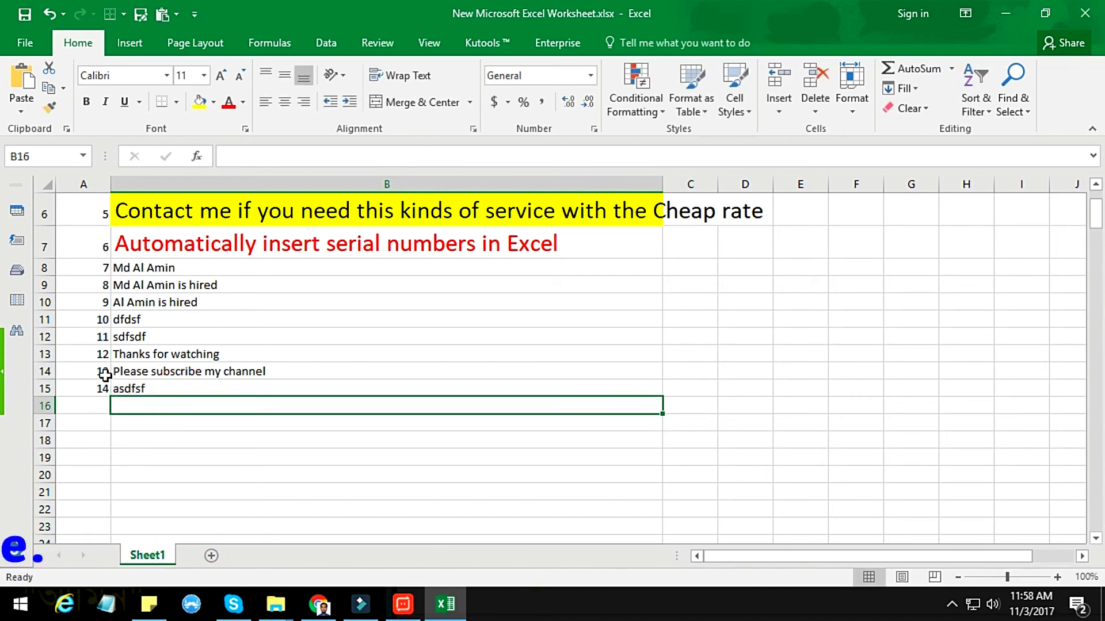
Add 'sdfsdffsdf' and 'fsdffdsf' in B16 and B17, numbered 15 and 16.
{"action": "type", "text": "sdfsdffsdf"}
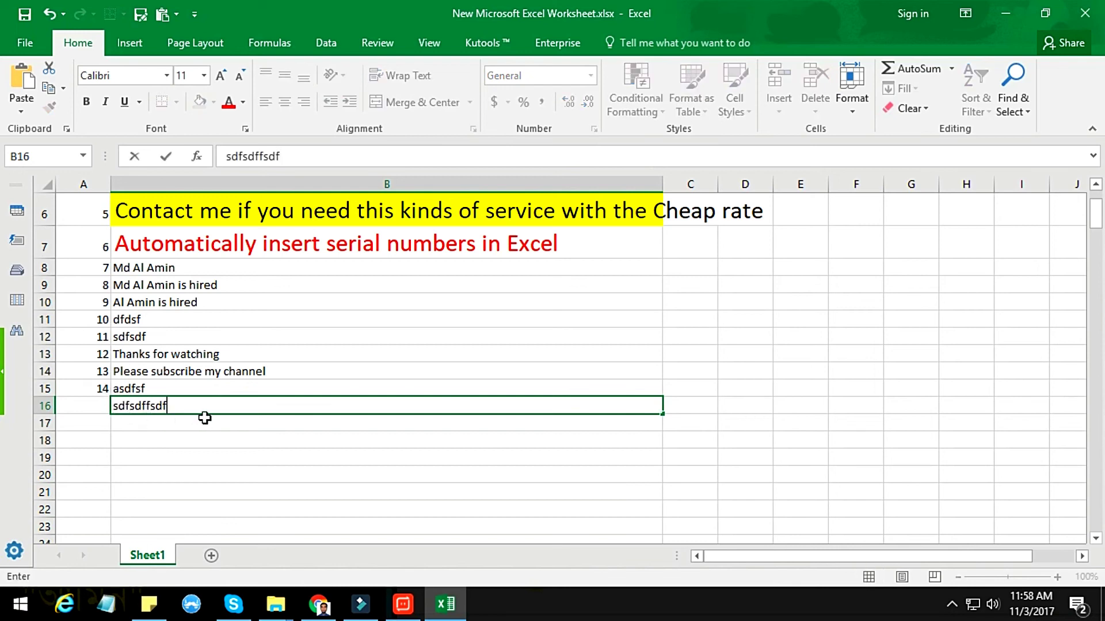
{"action": "key", "text": "Return"}
{"action": "type", "text": "fsdffdsf"}
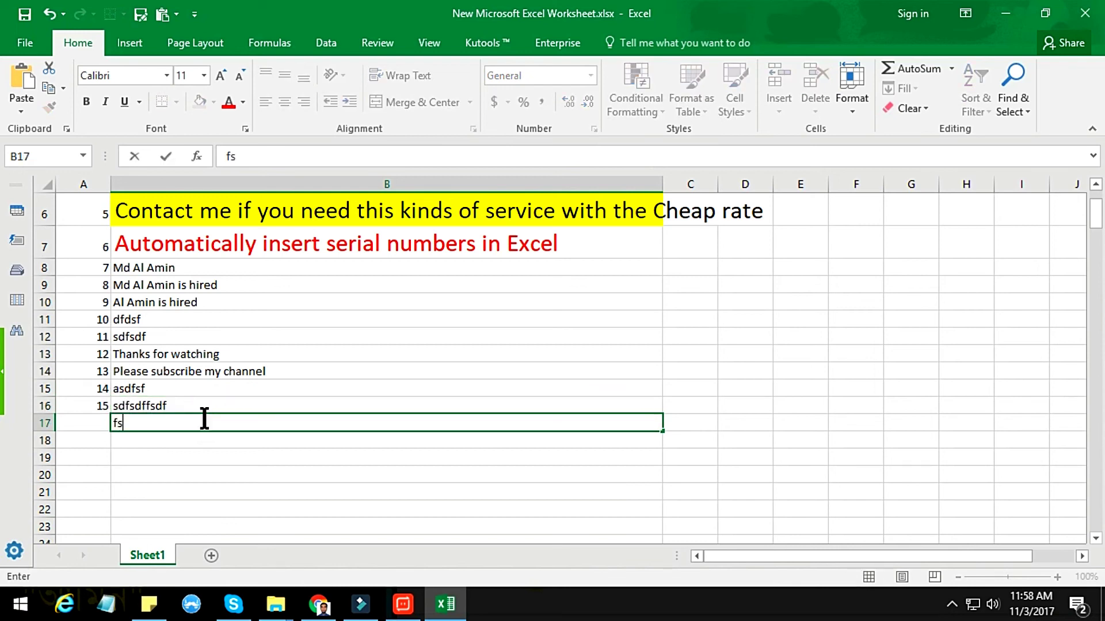
{"action": "left_click", "coordinate": [204, 433]}
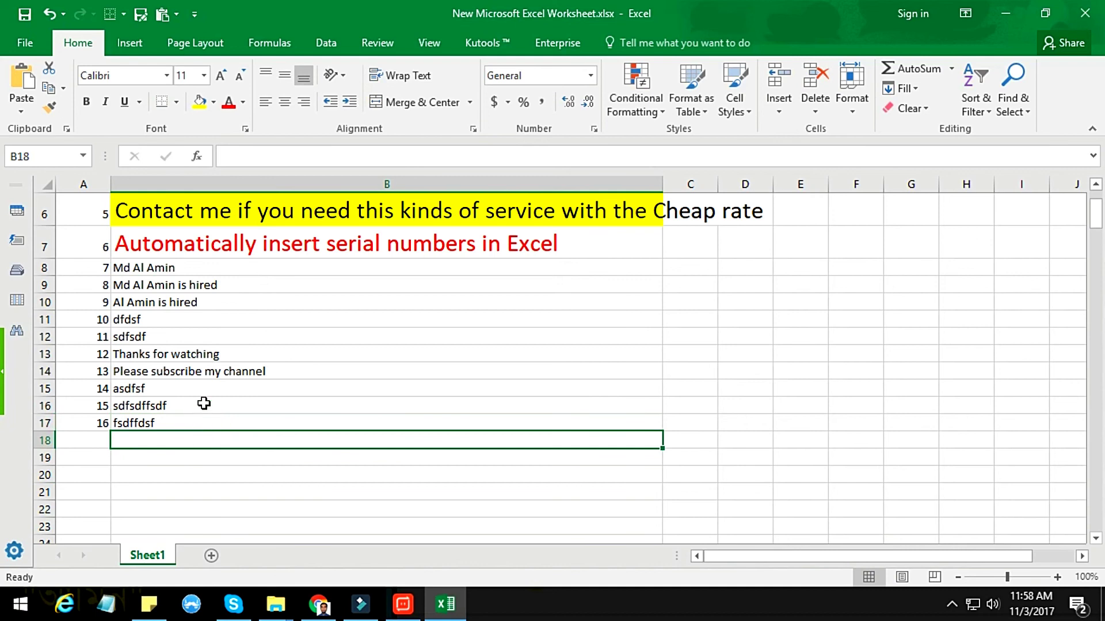